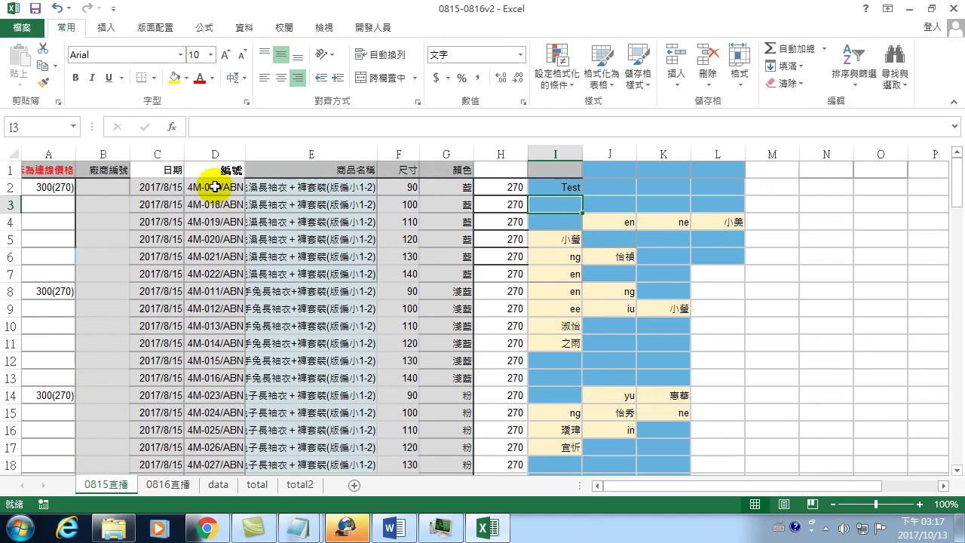
Select cells D2, I2 and I3 on the worksheet.
left_click(214, 186)
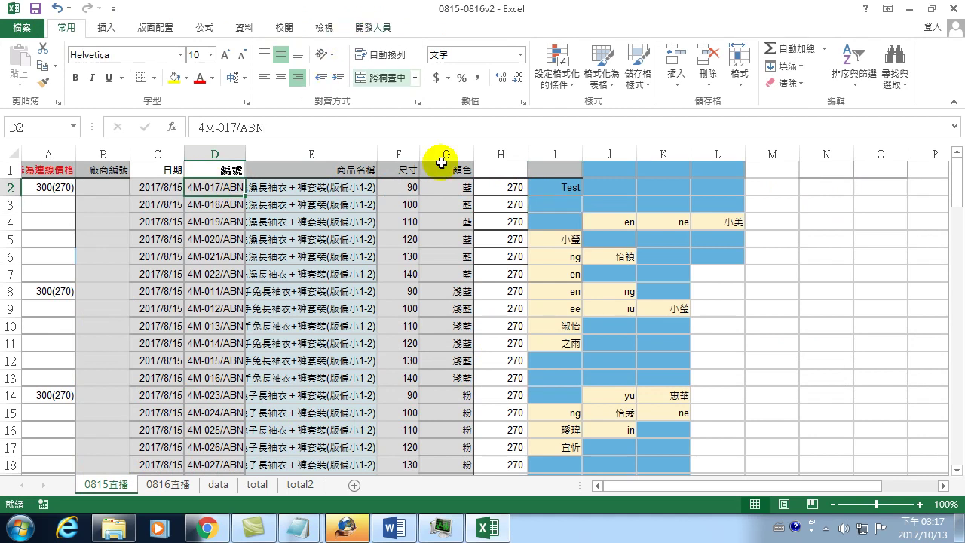
left_click(554, 192)
left_click(556, 205)
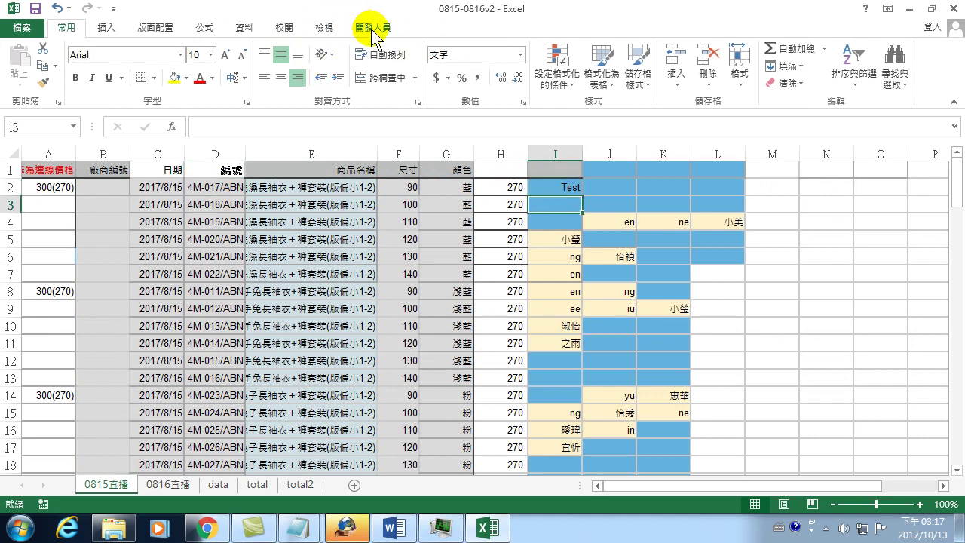
Open the Macro dialog from the Developer tab and move it aside.
left_click(372, 27)
left_click(71, 60)
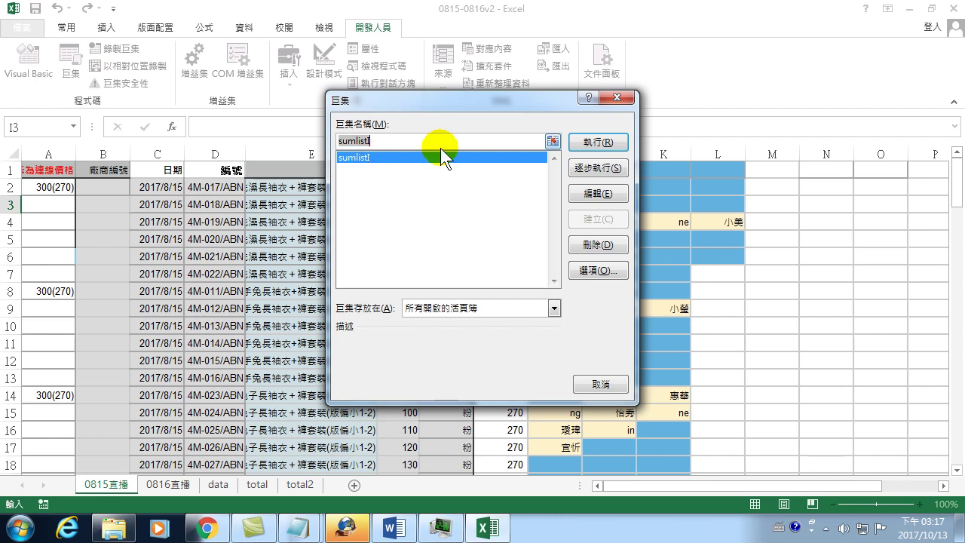
left_click_drag(551, 116, 437, 165)
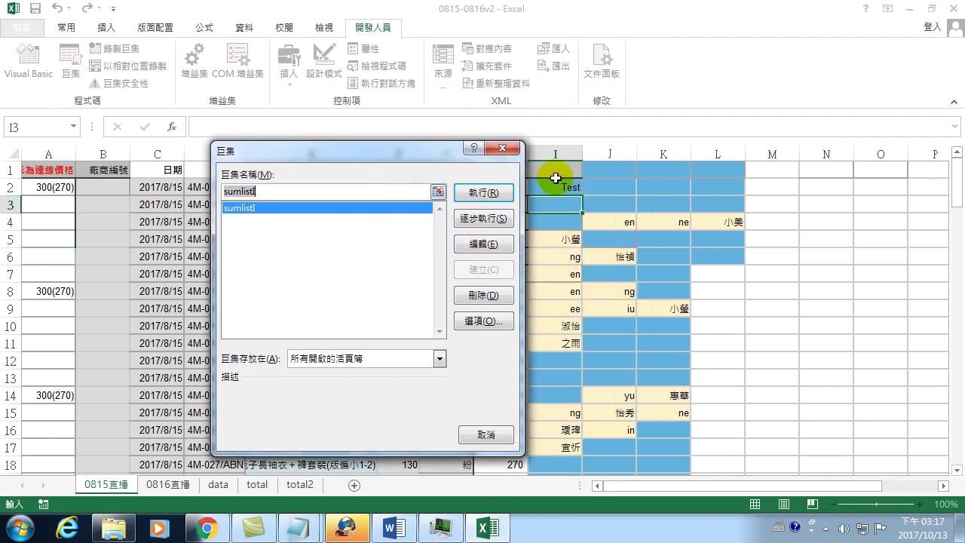
Edit sumlistI, maximize the VBA editor, and enlarge Module1's window to show End Sub.
left_click(483, 243)
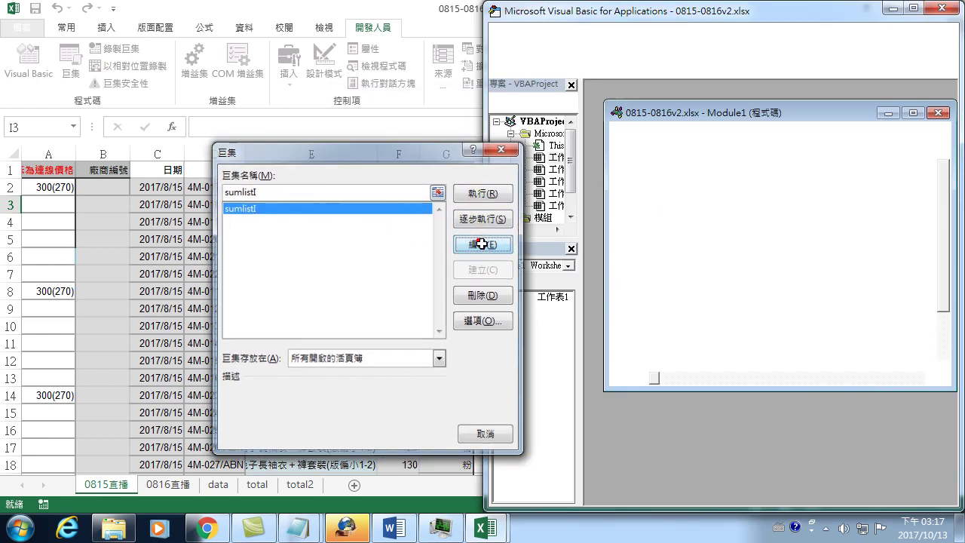
left_click(914, 7)
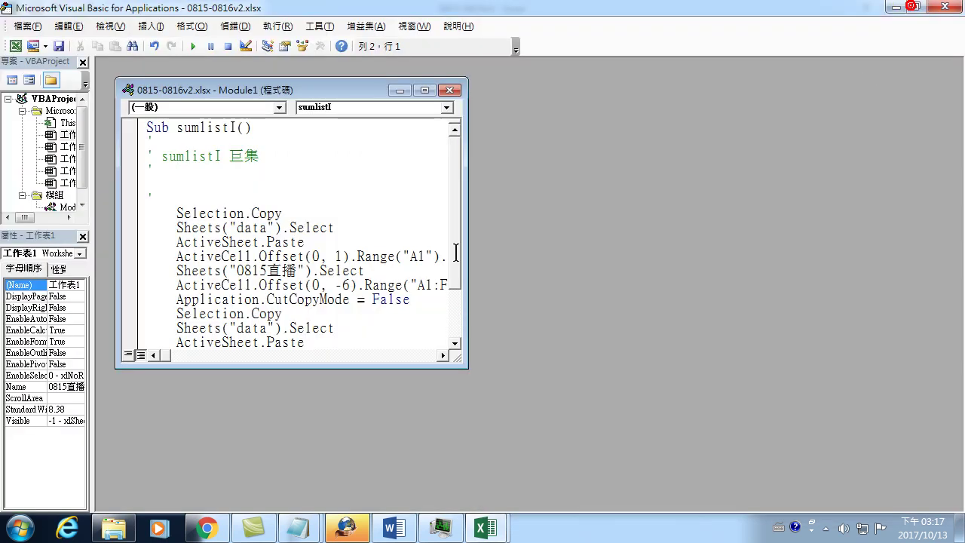
left_click(467, 243)
mouse_move(695, 241)
left_mouse_down()
mouse_move(842, 275)
mouse_move(808, 277)
left_mouse_up()
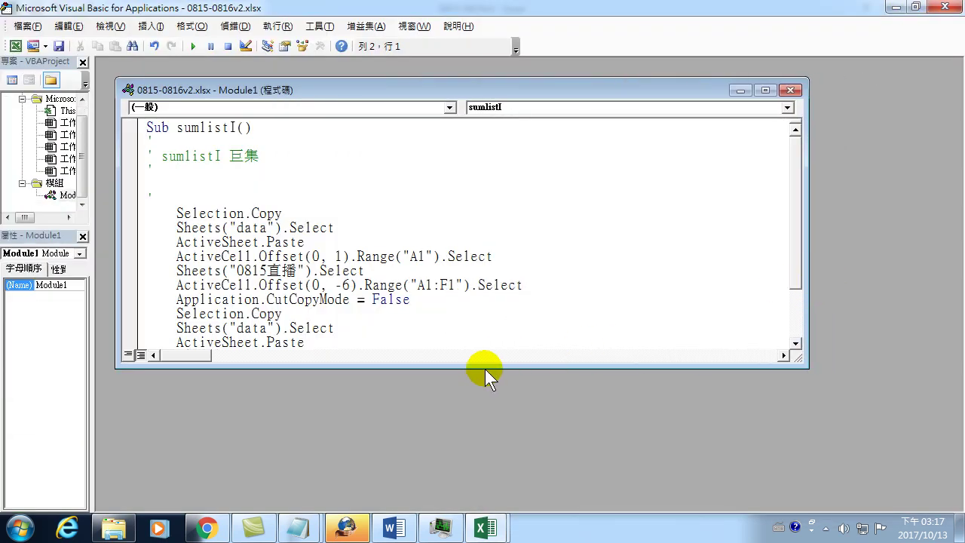
left_click_drag(483, 368, 482, 478)
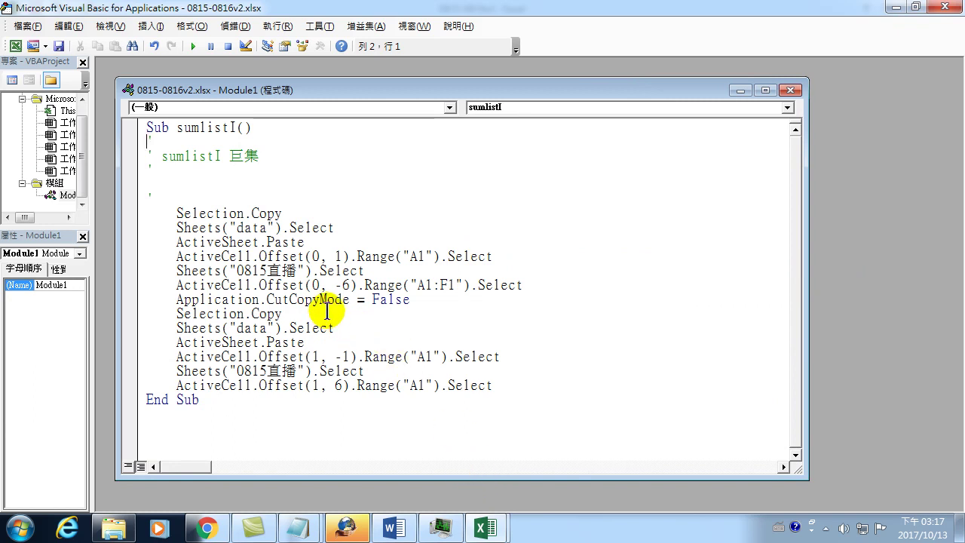
Type the Chinese comment '複製人名 on the line above Selection.Copy.
left_click(212, 196)
type("io")
key("BackSpace")
key("BackSpace")
key("ctrl+space")
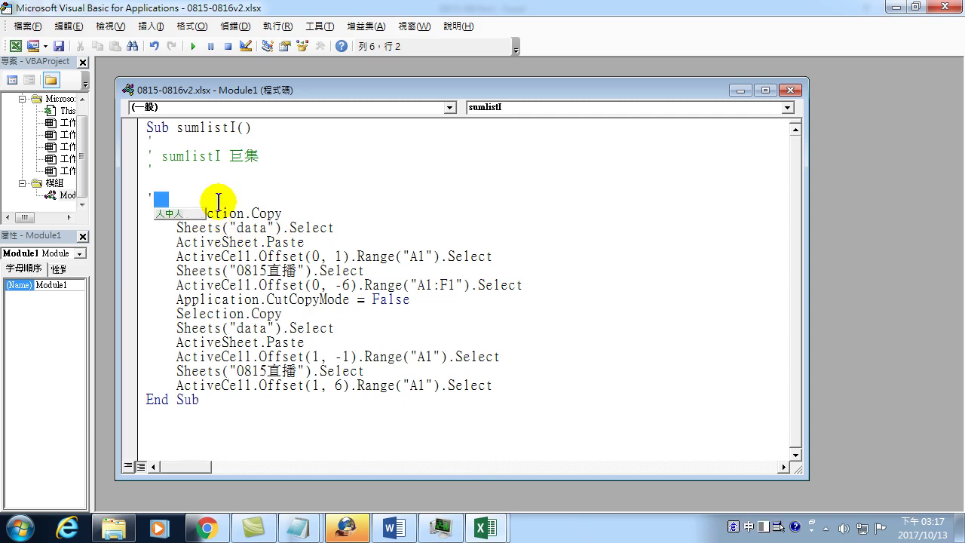
type("loae")
key("space")
type("hnyhv")
key("space")
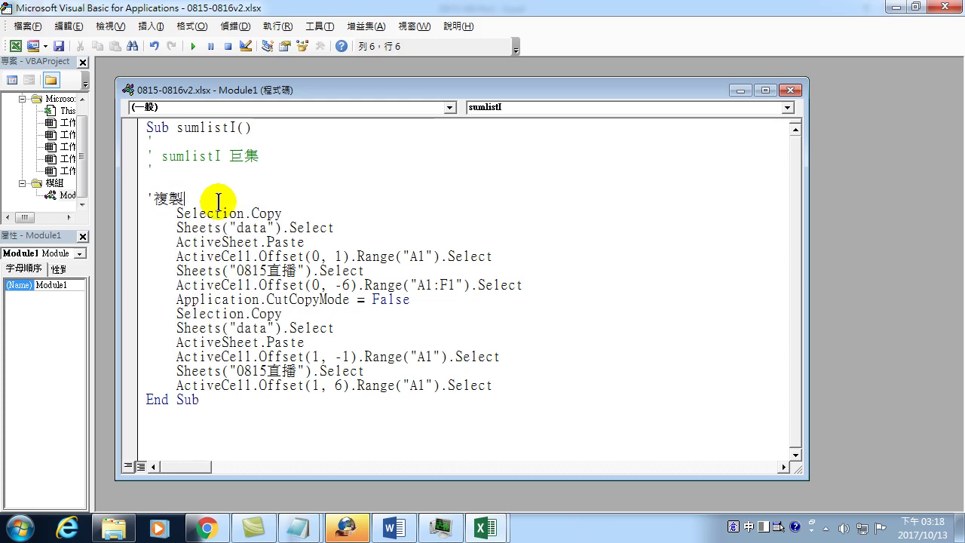
key("Return")
type("o")
key("space")
type("nir")
key("space")
key("Return")
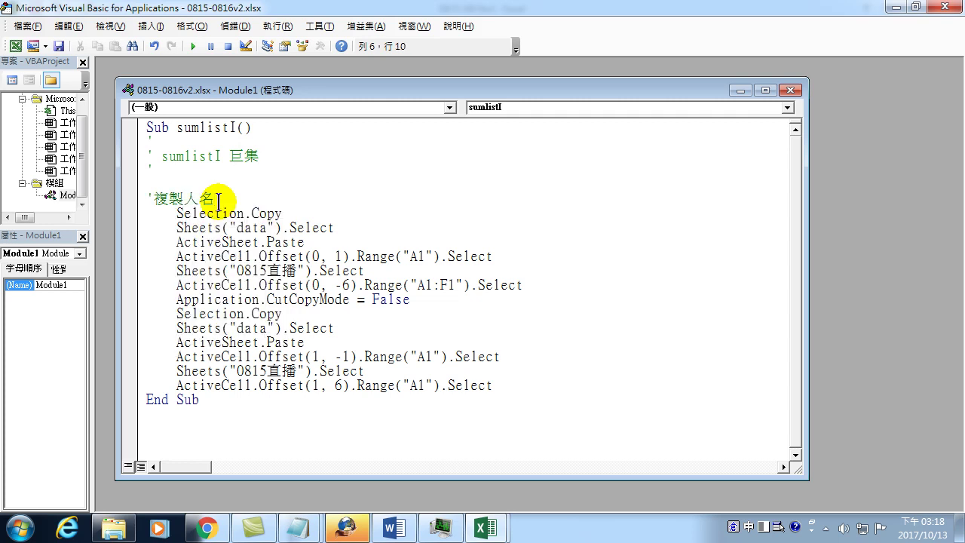
Add the comment '去data工作表,貼上 after Selection.Copy and a blank line after ActiveSheet.Paste.
key("End")
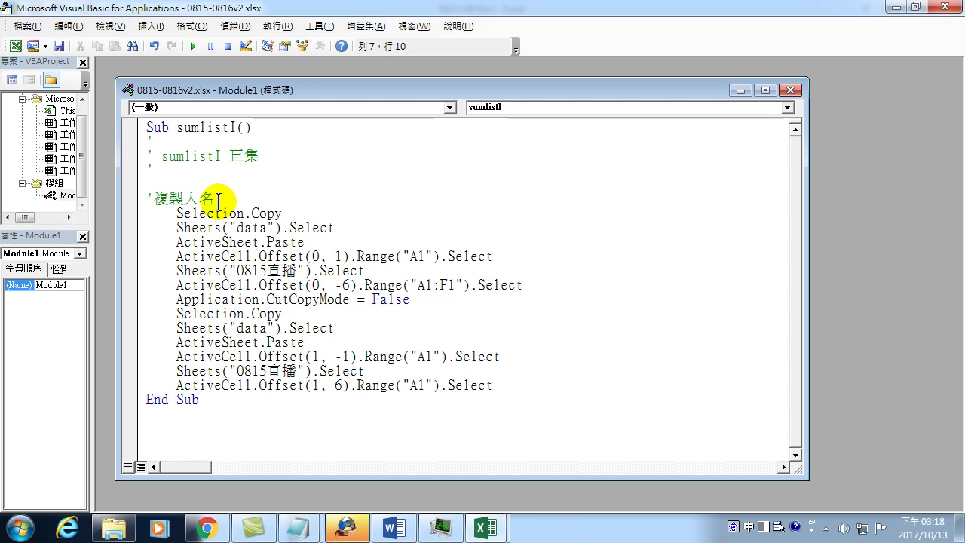
key("Return")
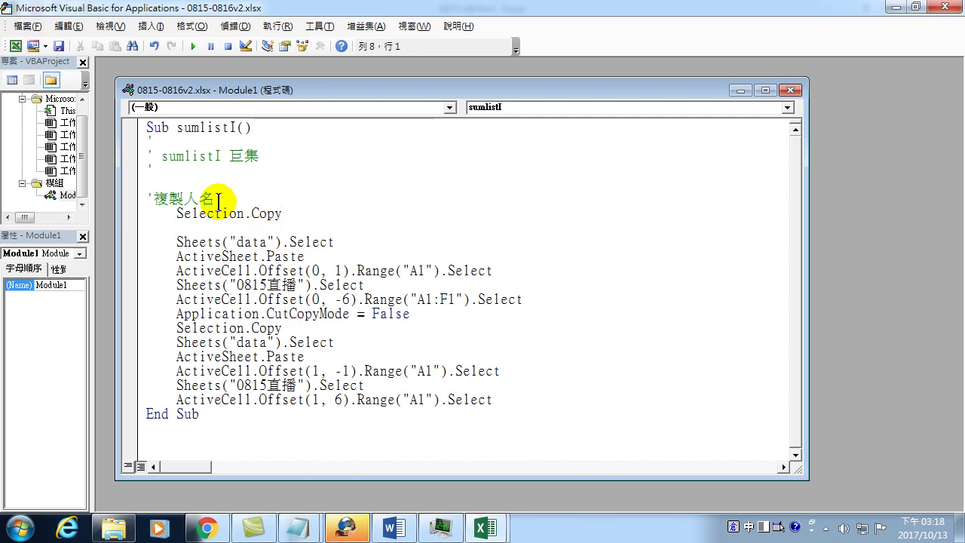
type("'去")
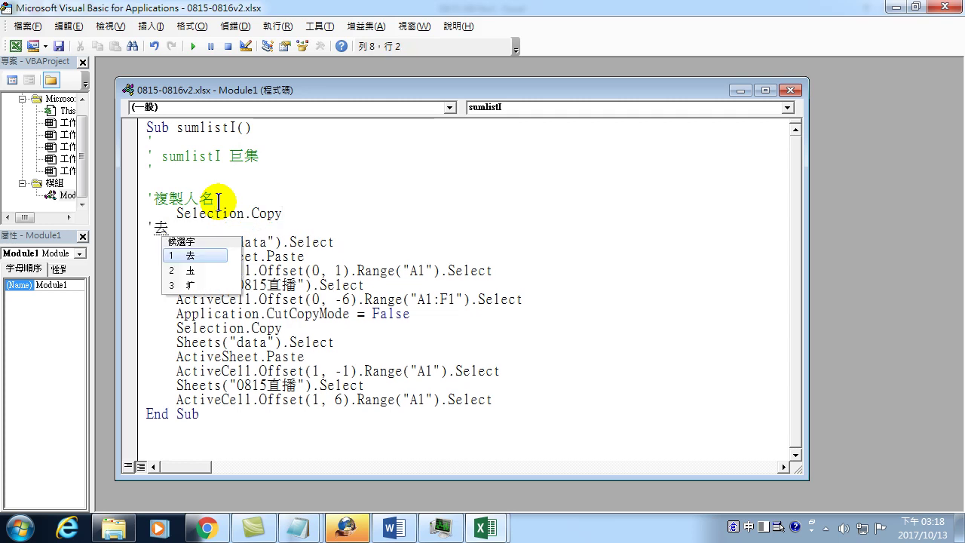
type("data")
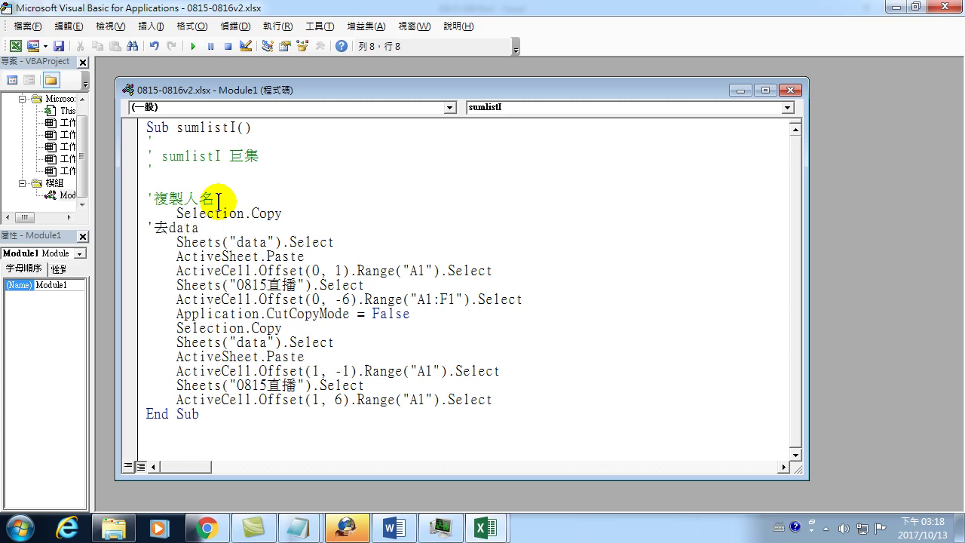
type("工作表")
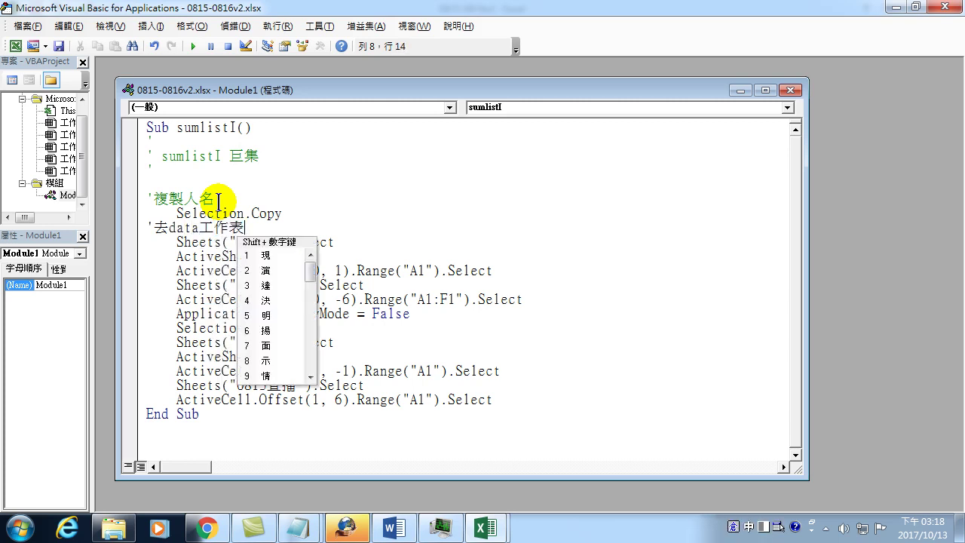
type(",月金卜口貼")
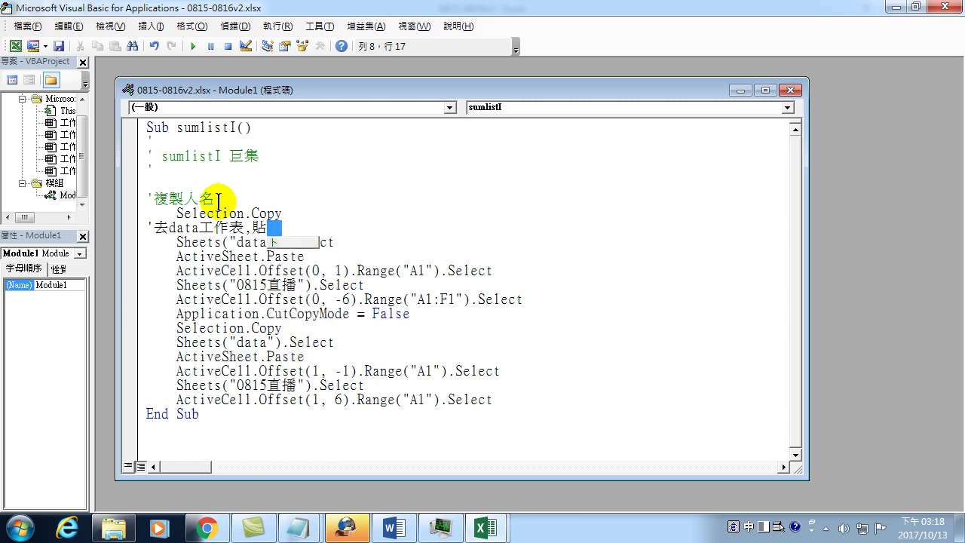
type("上")
key("Down")
key("Down")
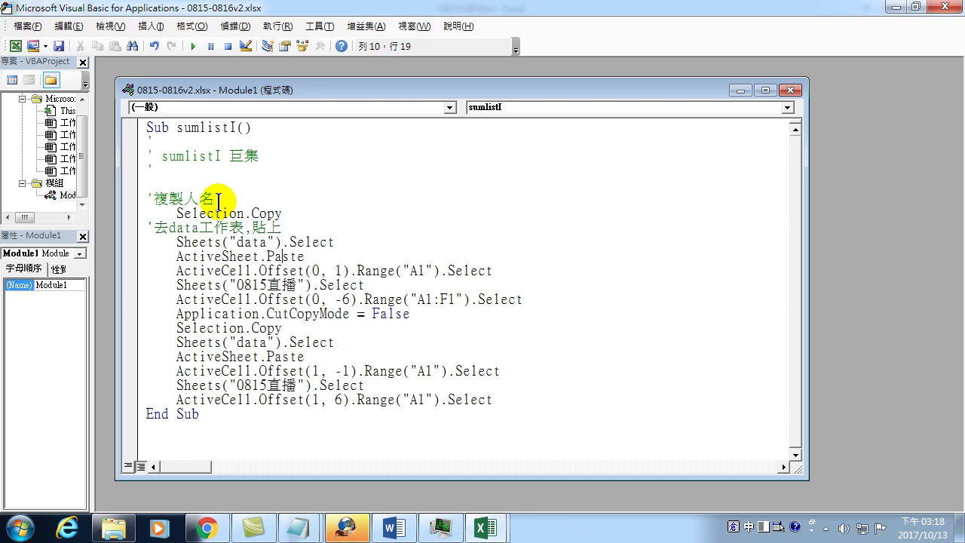
key("Return")
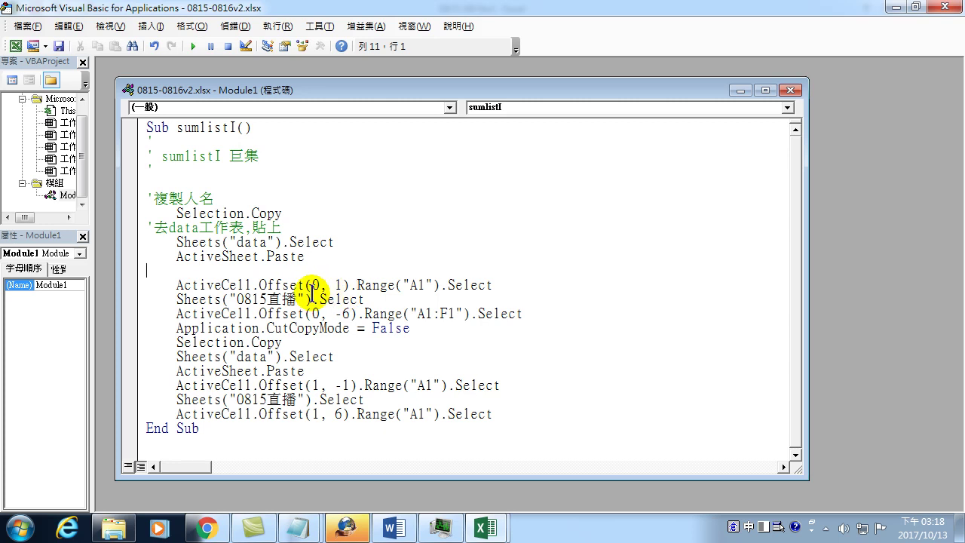
Add comments '往右移動一格 and, after the Offset line, '回到0815直播工作表.
type("'往右")
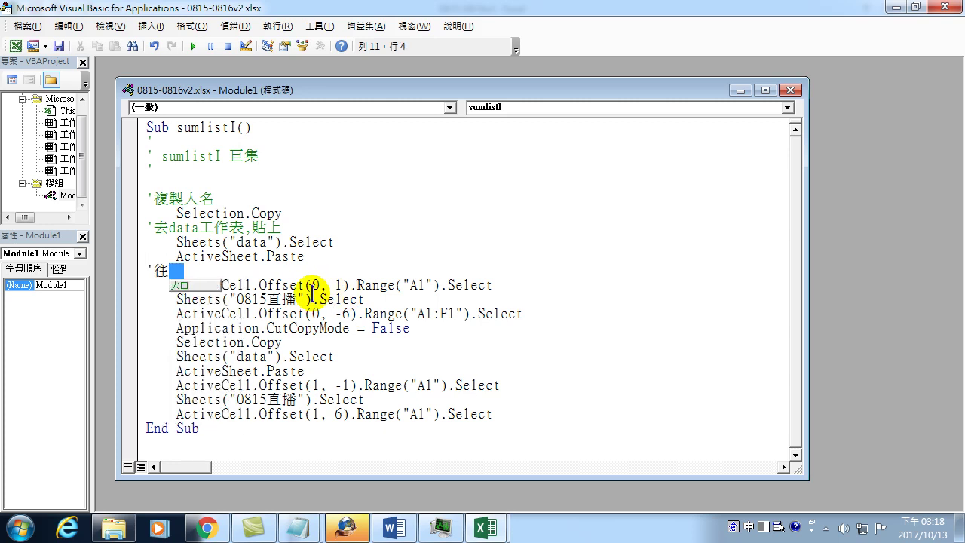
type("移動一格")
key("Down")
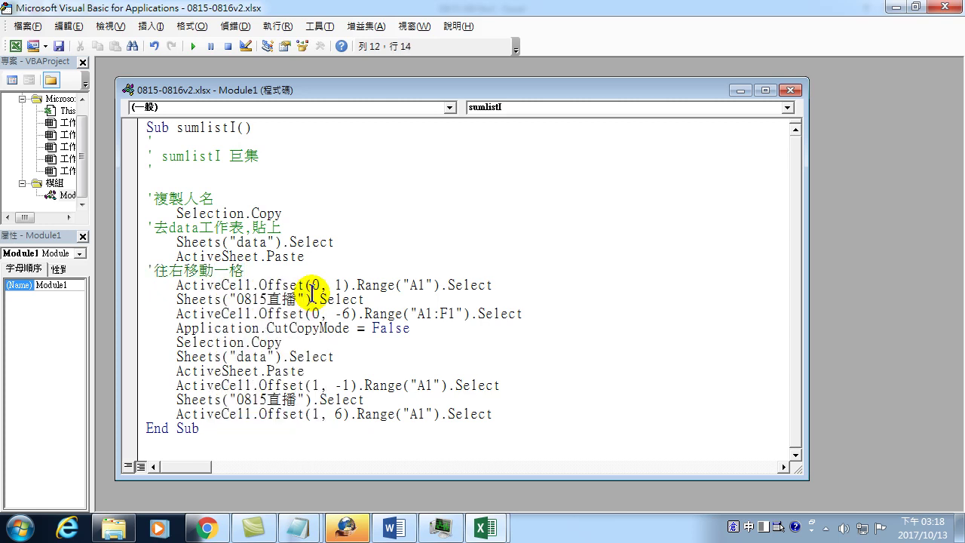
key("End")
key("Return")
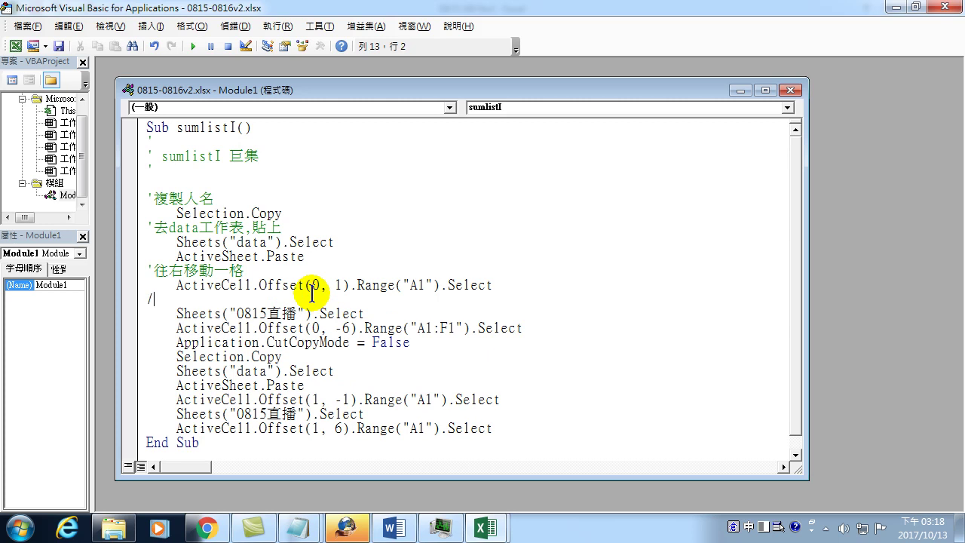
key("BackSpace")
type("'回到0815")
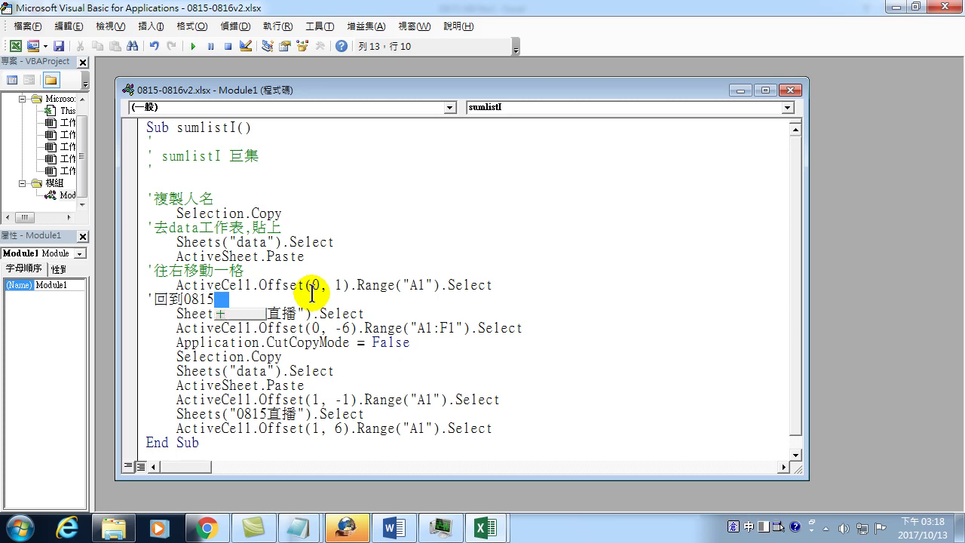
type("直播")
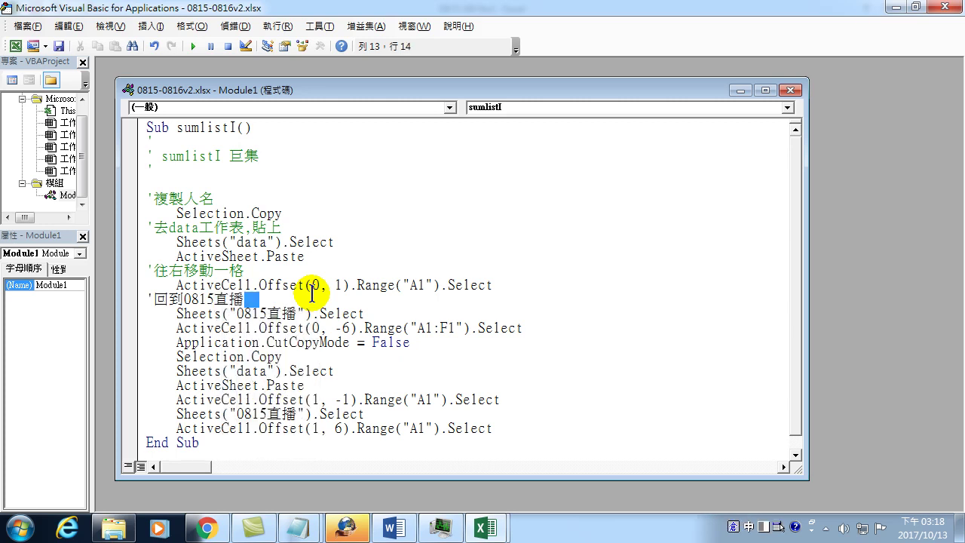
type("工作表")
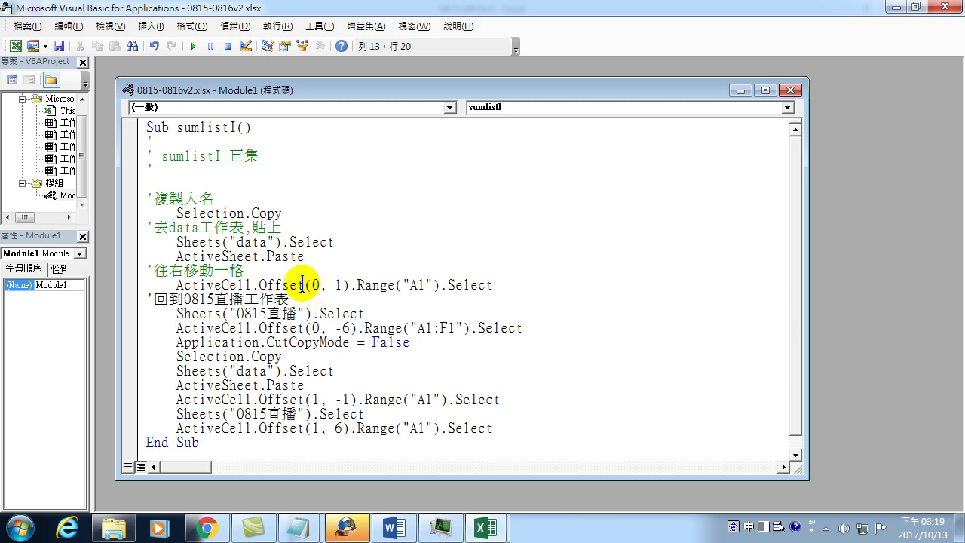
Insert an unindented blank line after Sheets("0815直播").Select.
left_click(260, 315)
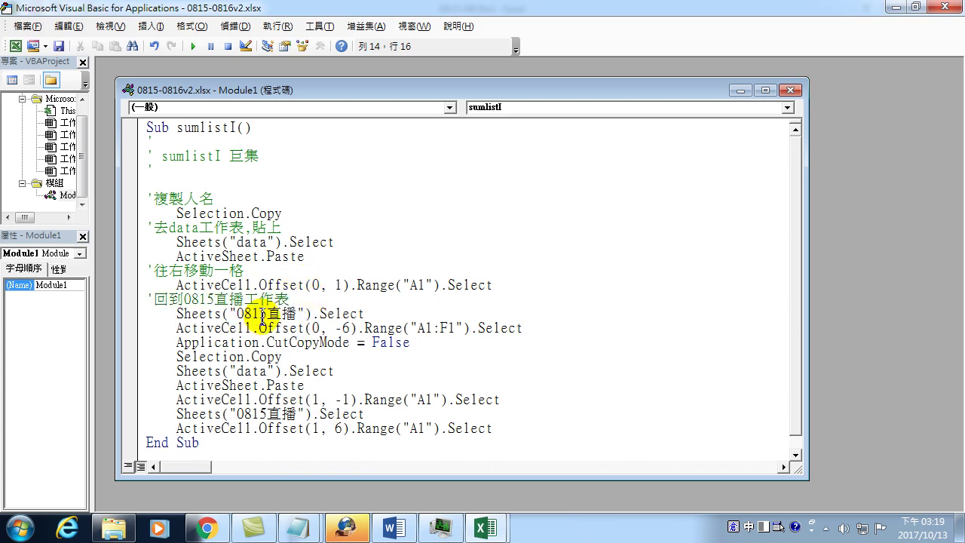
left_click(388, 314)
key("Return")
key("BackSpace")
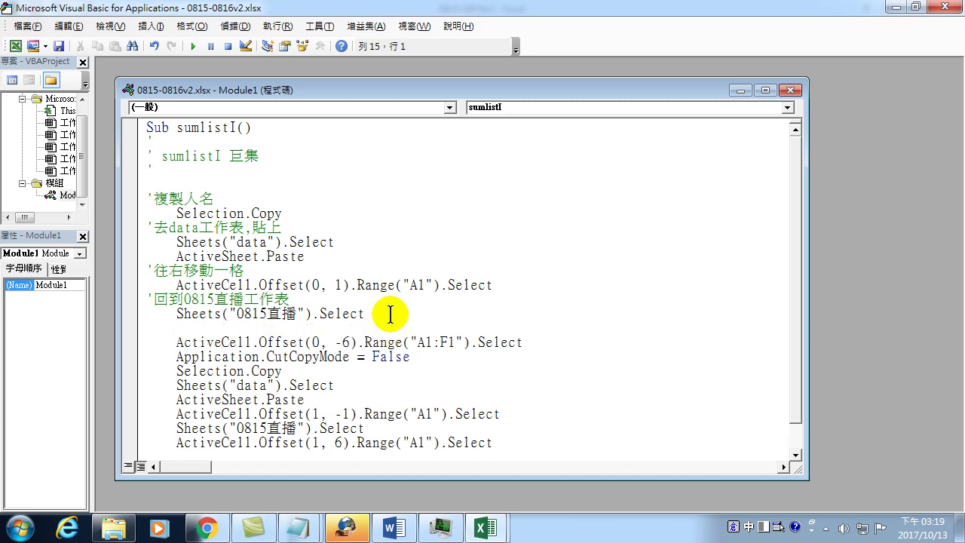
Type the comment '選左邊六格, above ActiveCell.Offset(0, -6) and highlight the (0, -6).Range("A1:F1") part.
type("'選左邊")
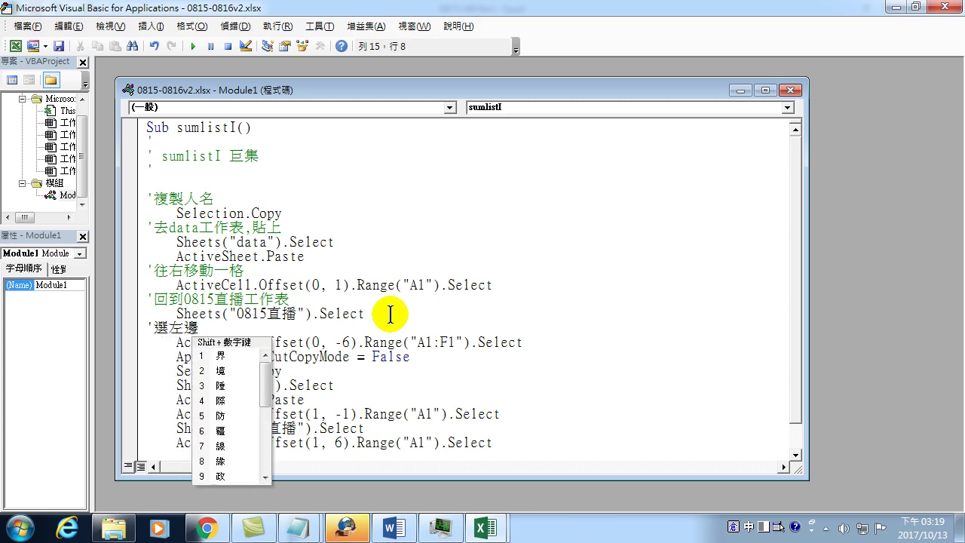
type("六格,")
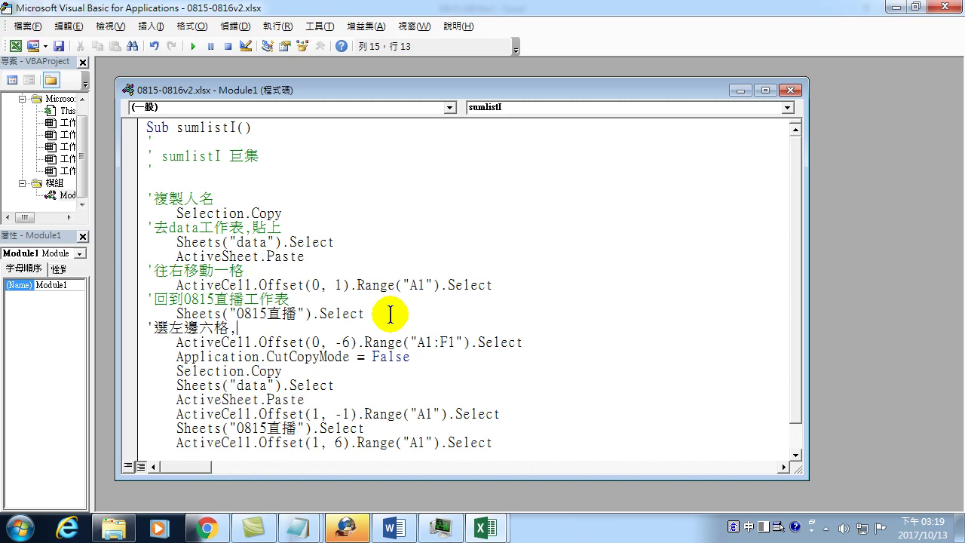
key("Return")
key("Delete")
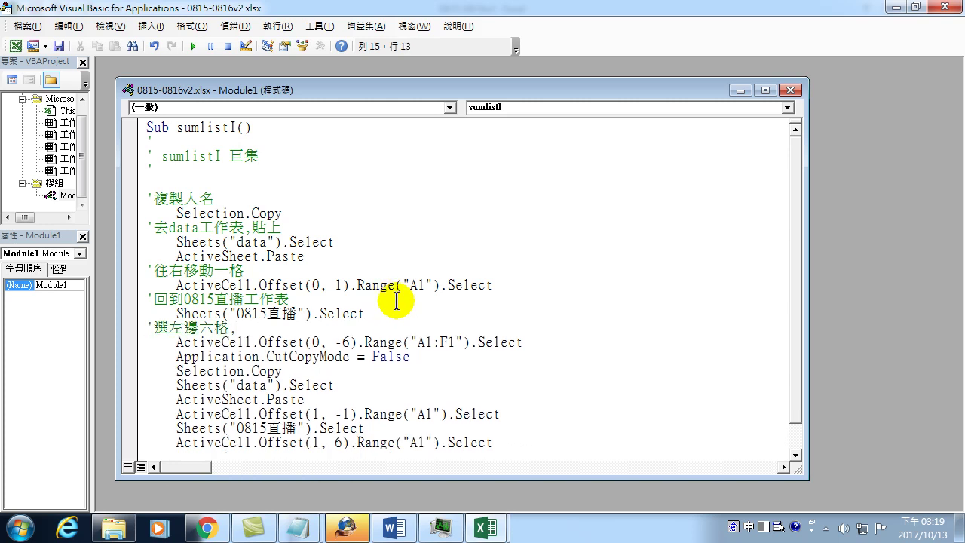
mouse_move(303, 342)
left_mouse_down()
mouse_move(463, 344)
mouse_move(508, 352)
mouse_move(507, 369)
left_mouse_up()
Add a second comment '去data工作表,貼上 on a new line after the later Selection.Copy.
left_click(320, 369)
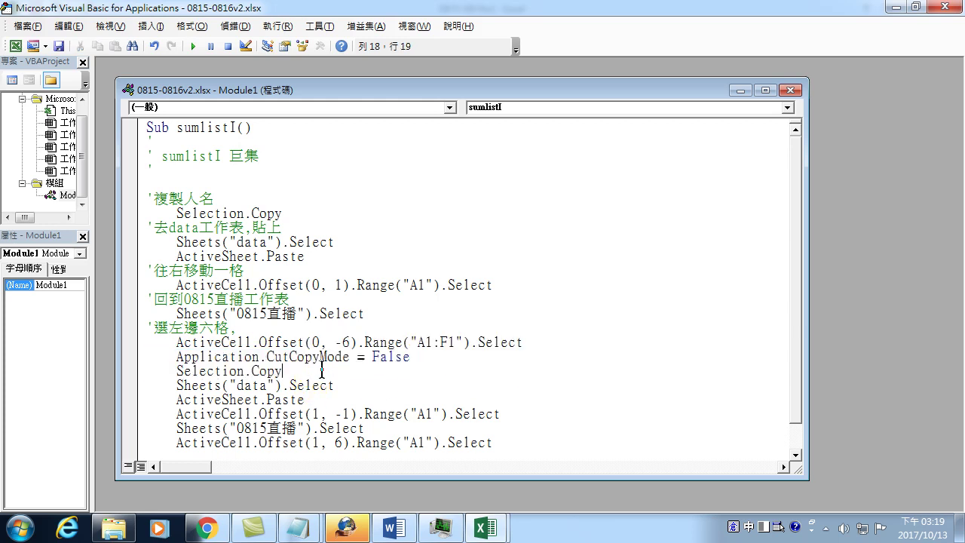
key("Return")
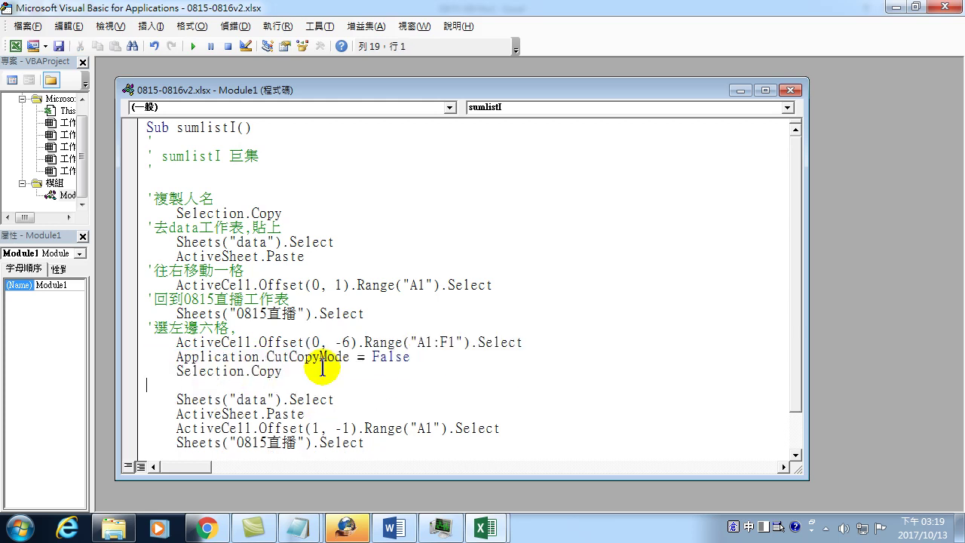
type("'去")
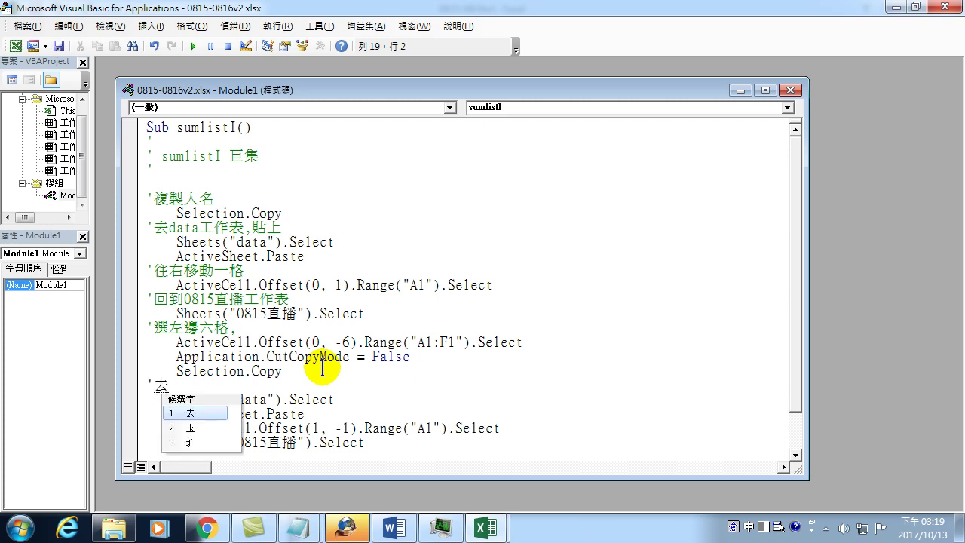
type("data")
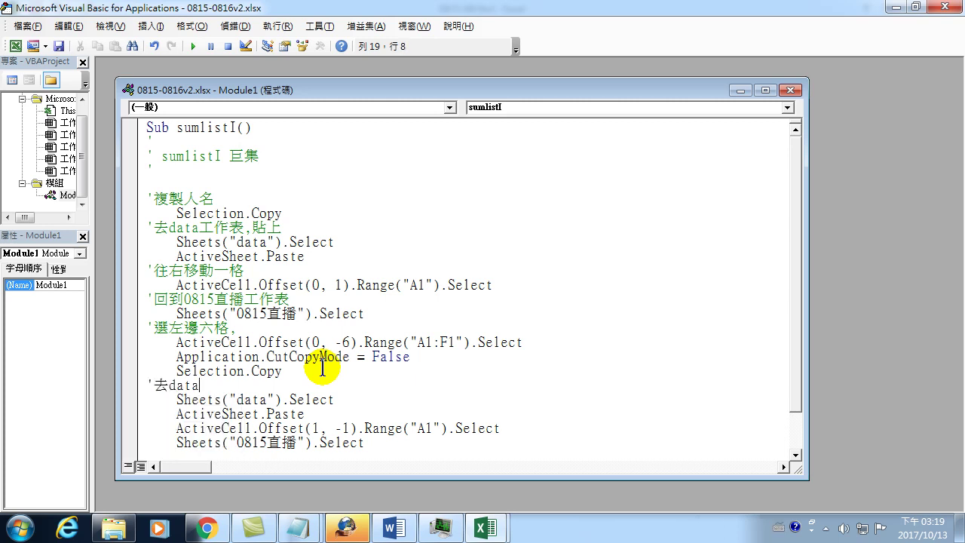
key("ctrl+space")
type("工作表,貼上")
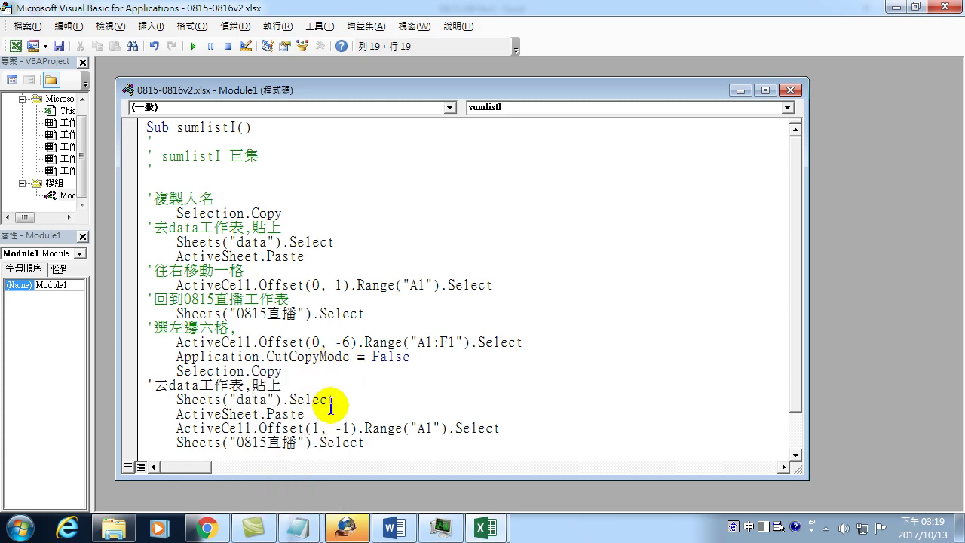
left_click(335, 414)
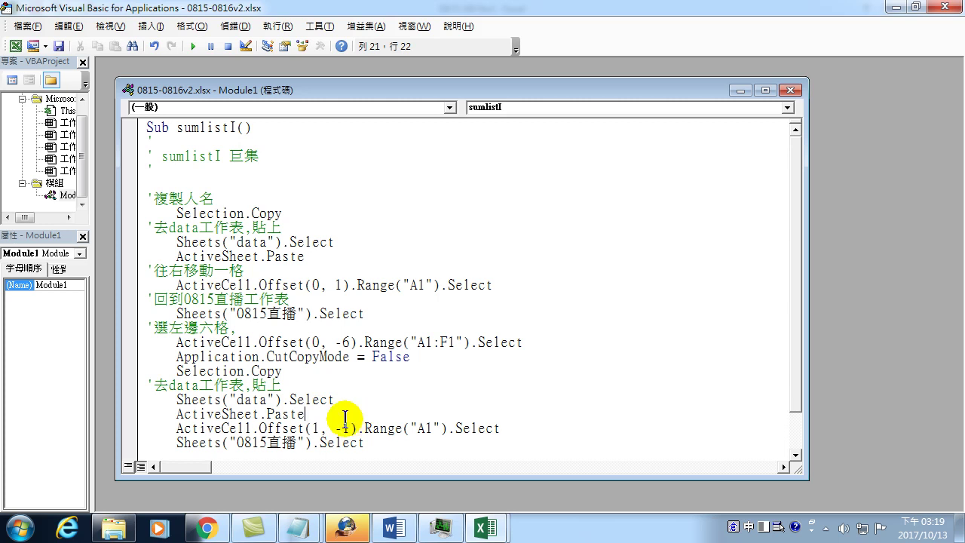
Add the comment '回到左邊一格,下面一格 on a new line after ActiveSheet.Paste.
key("Return")
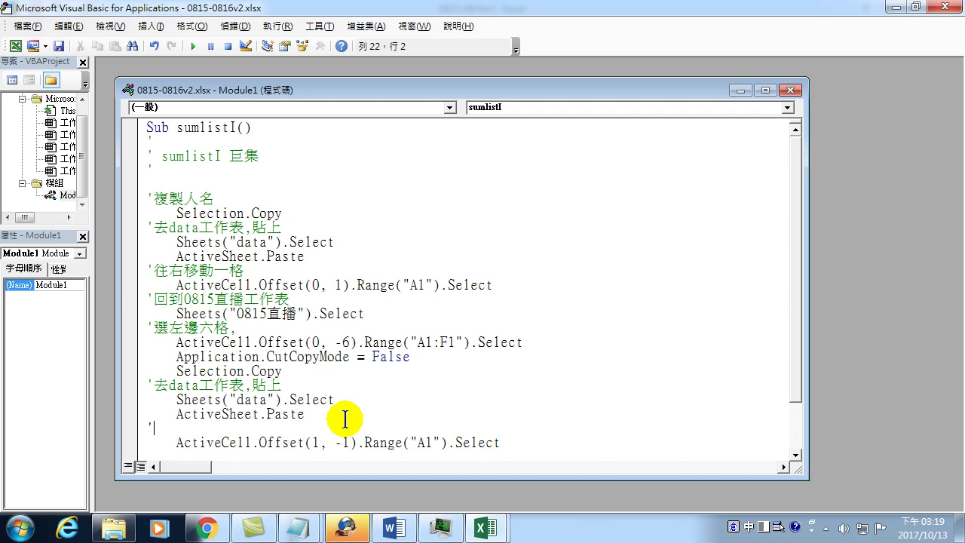
type("'")
type("回")
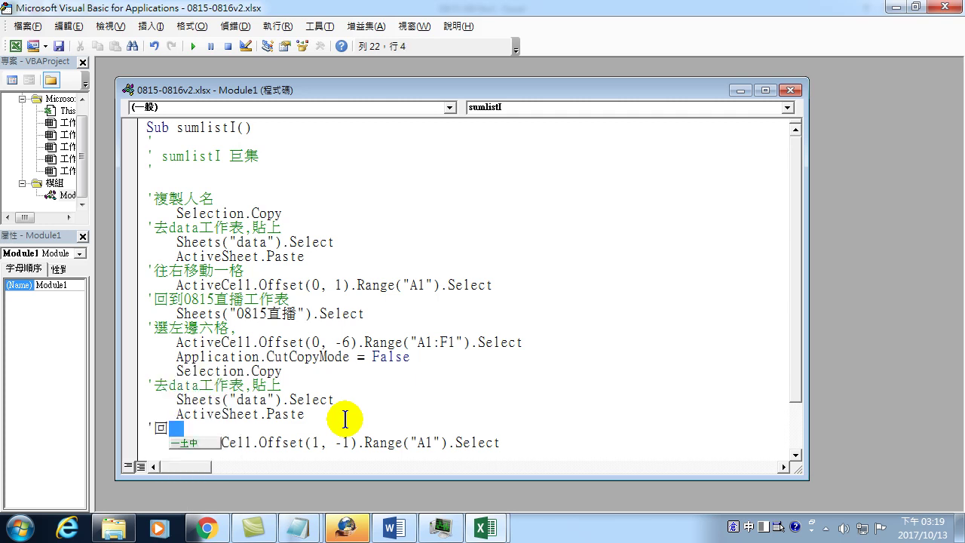
type("到")
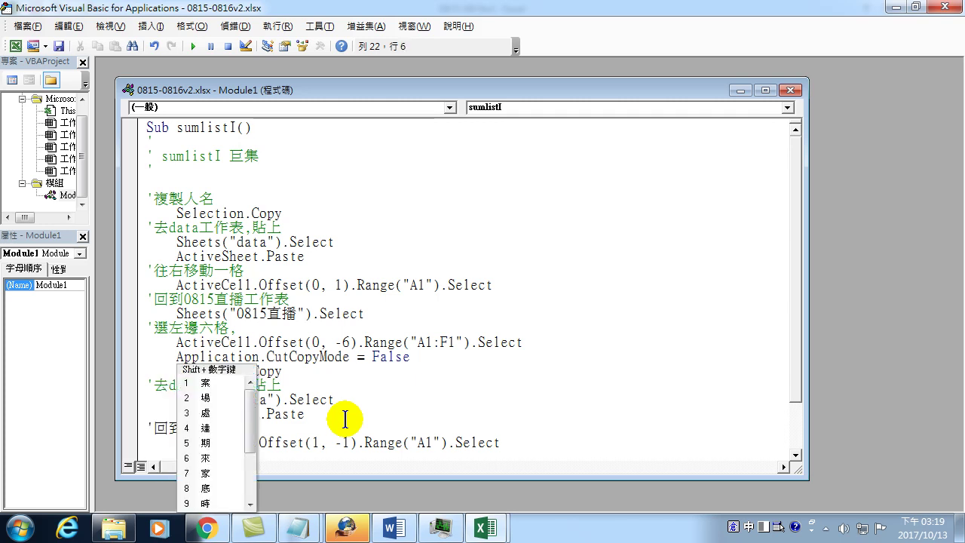
type("左邊")
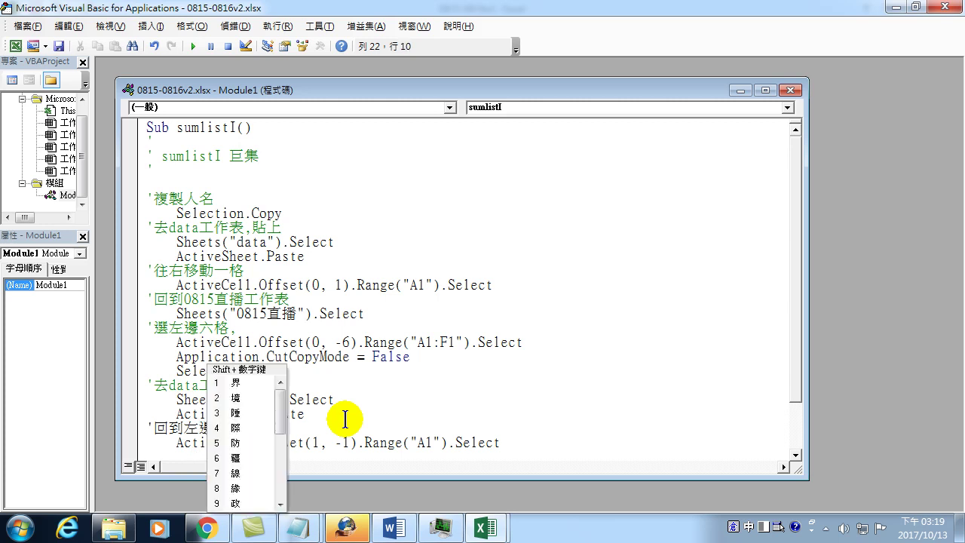
type("一格,下面一")
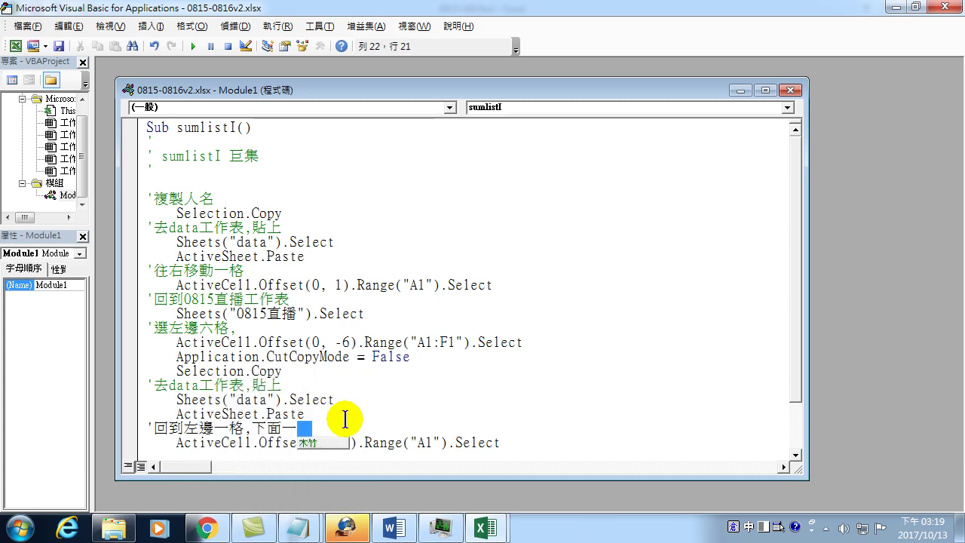
type("格")
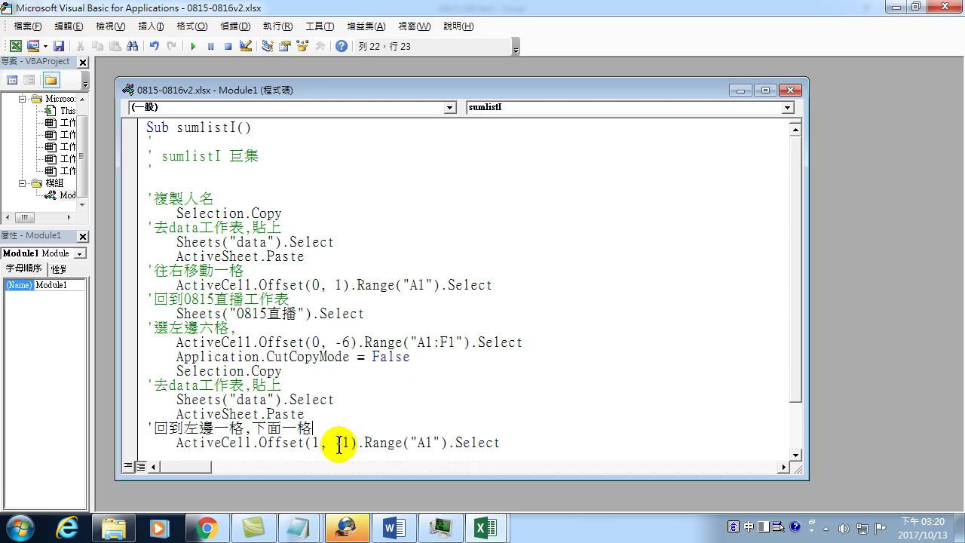
Add the comment '回到0815直播,回到右邊6格,下面1格 after the Offset(1, -1) line.
scroll(339, 443, "down", 2)
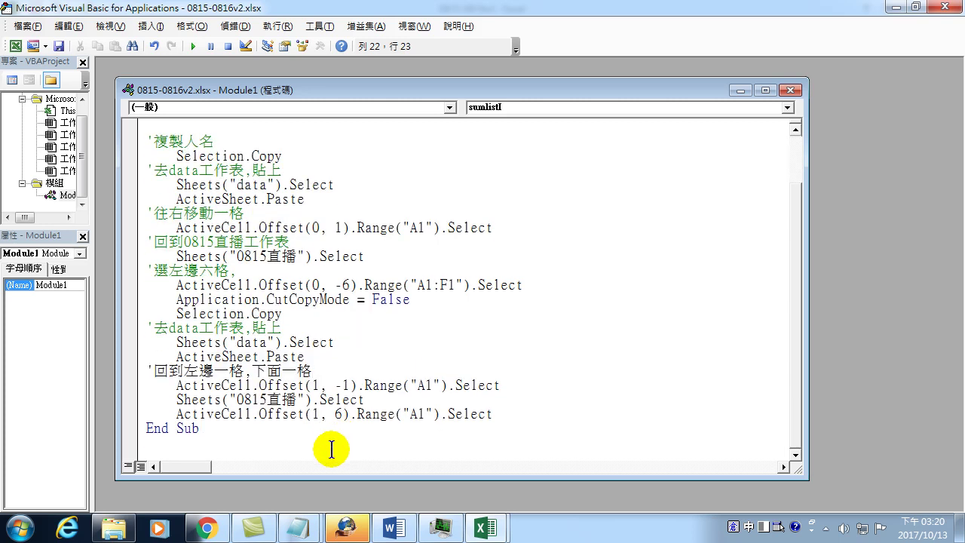
left_click(515, 386)
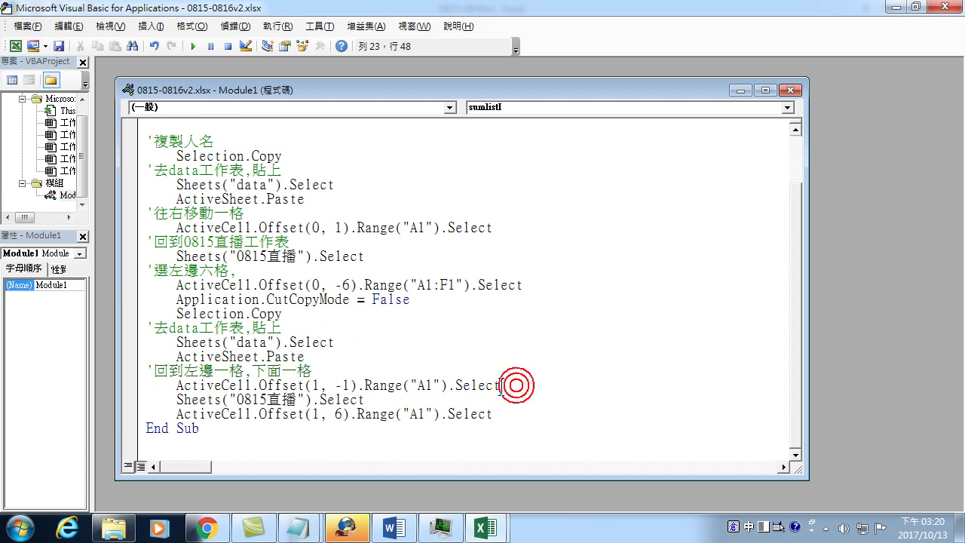
key("Return")
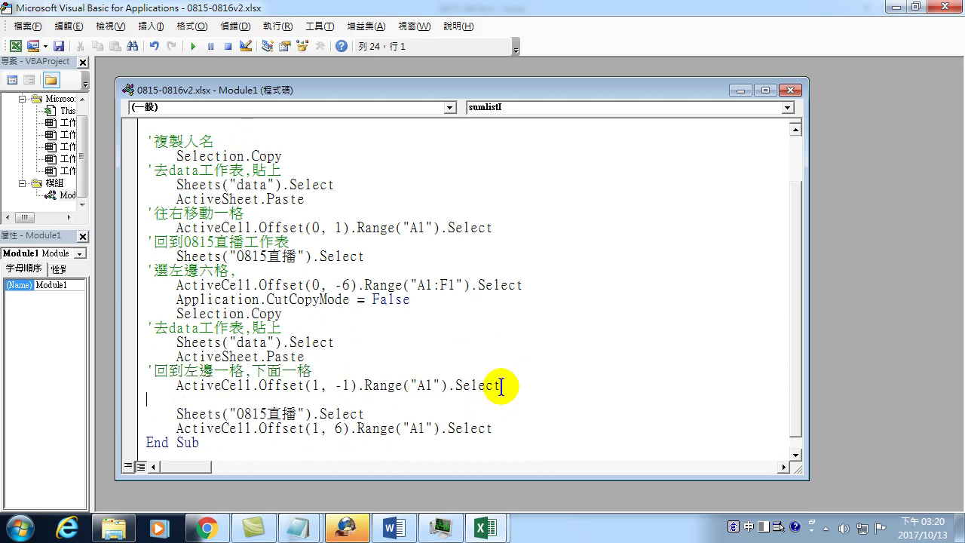
type("'回到")
type("0815")
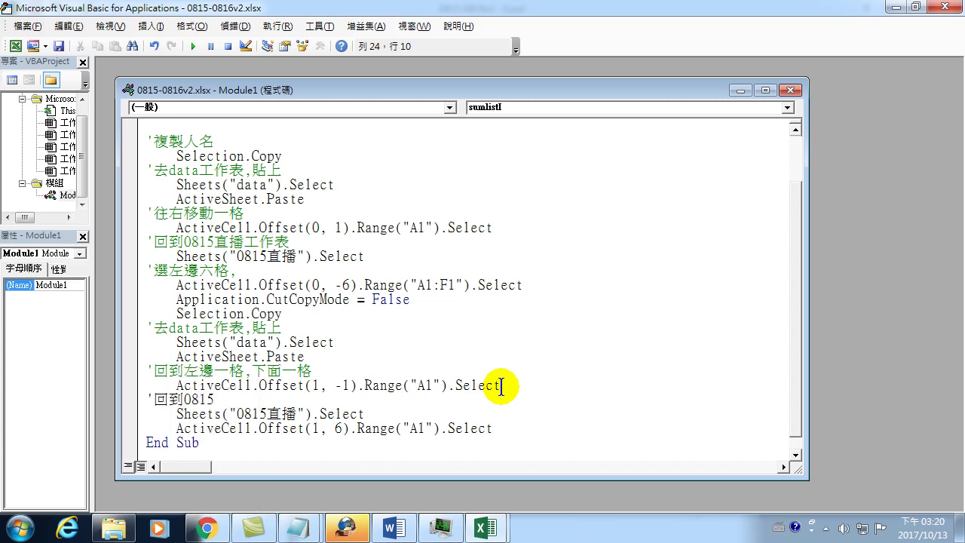
type("直播")
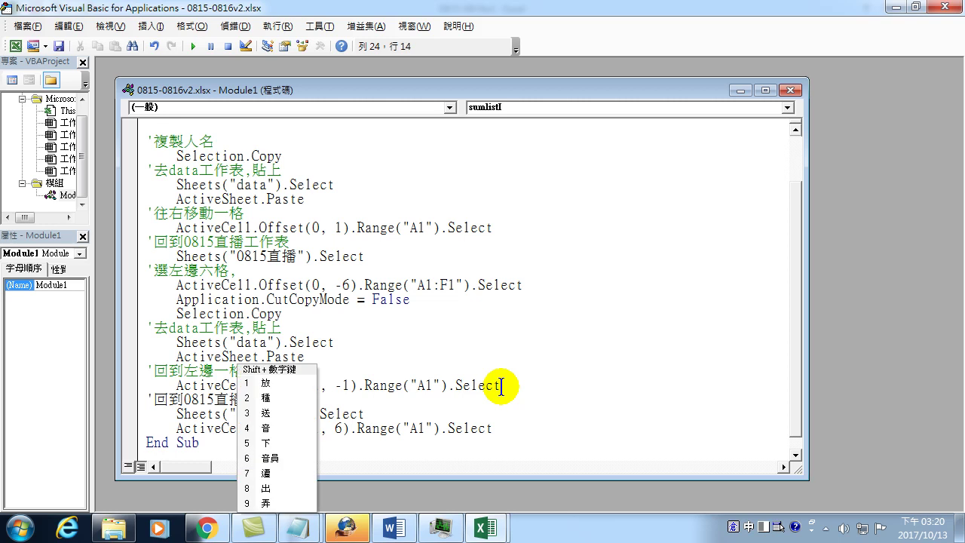
type(",")
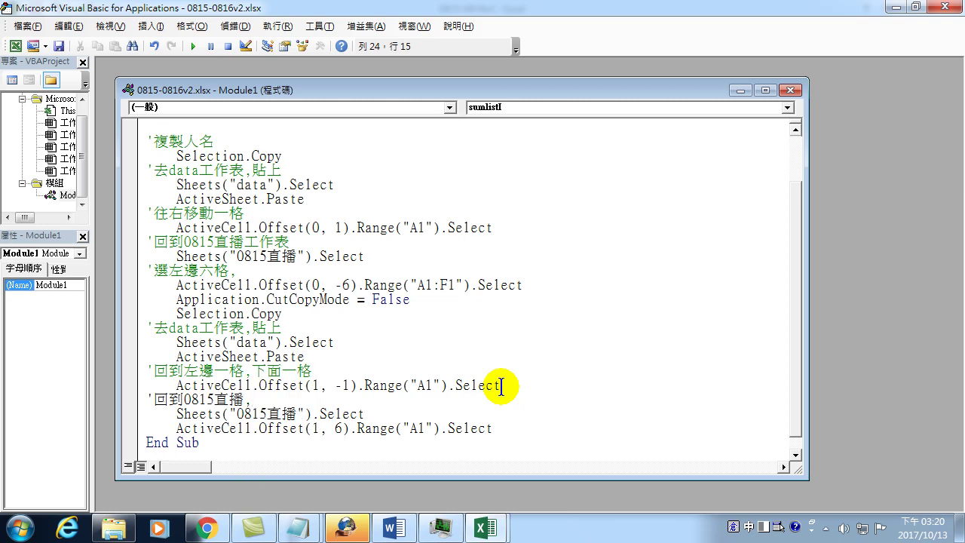
type("回")
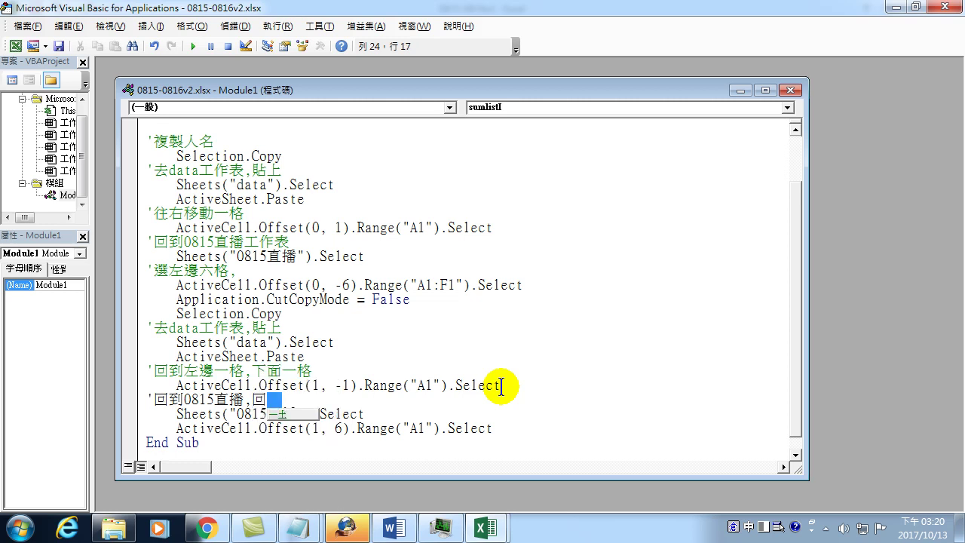
type("到右邊")
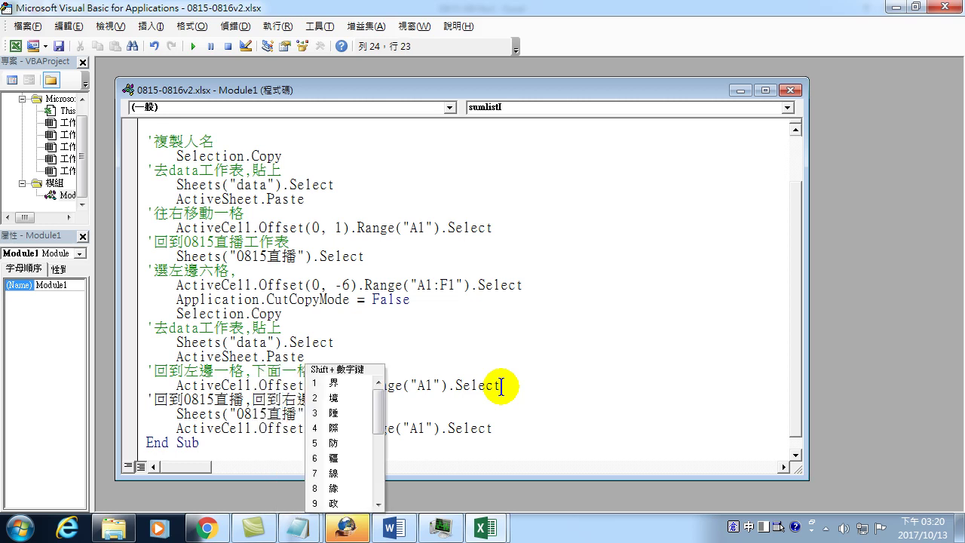
type("6格,")
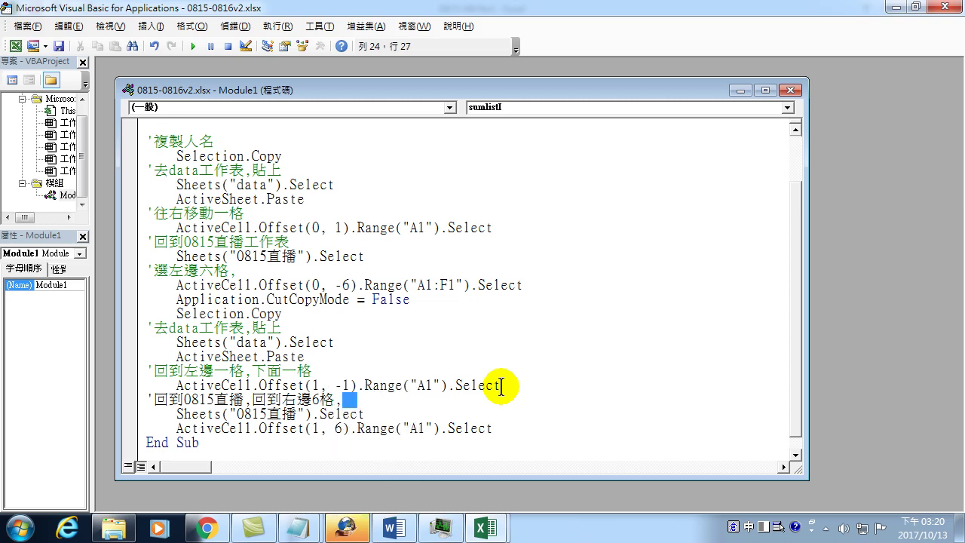
type("下面")
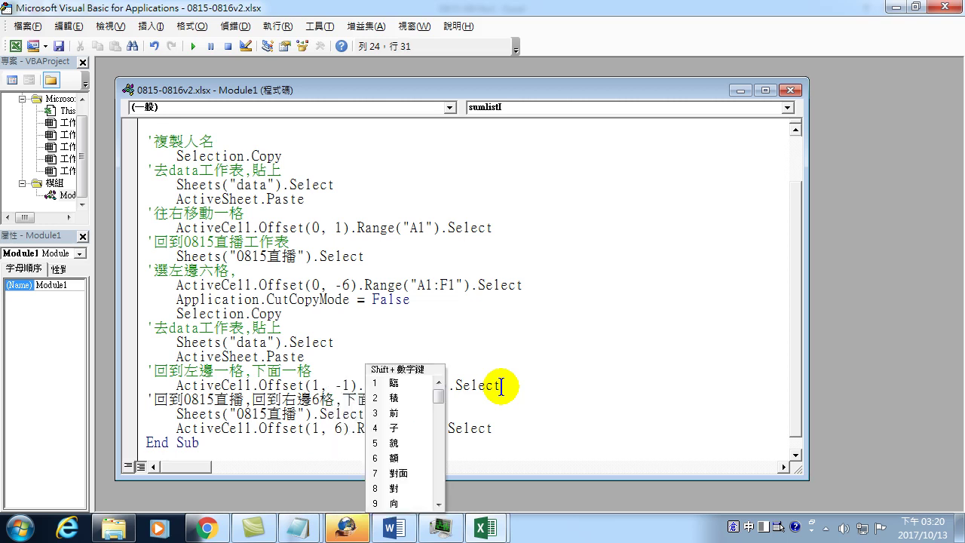
type("1格")
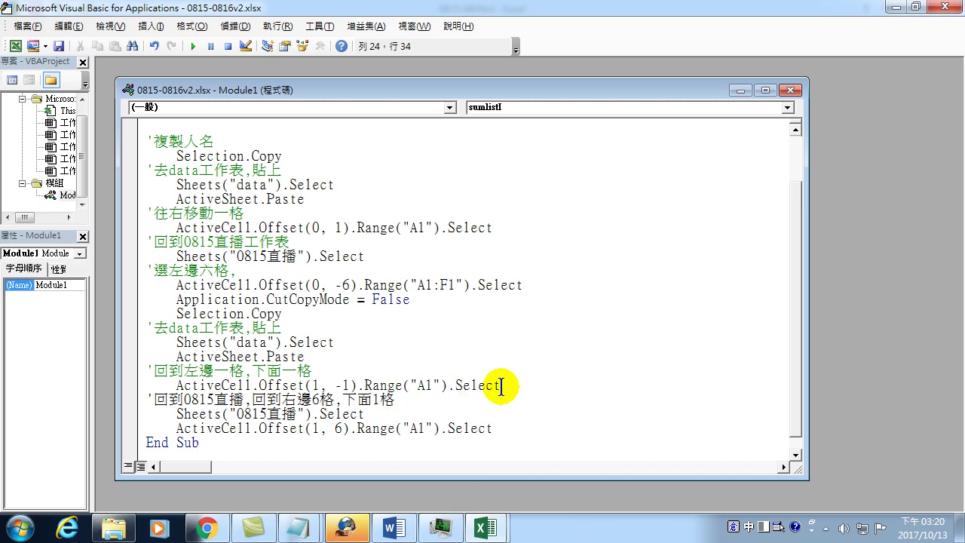